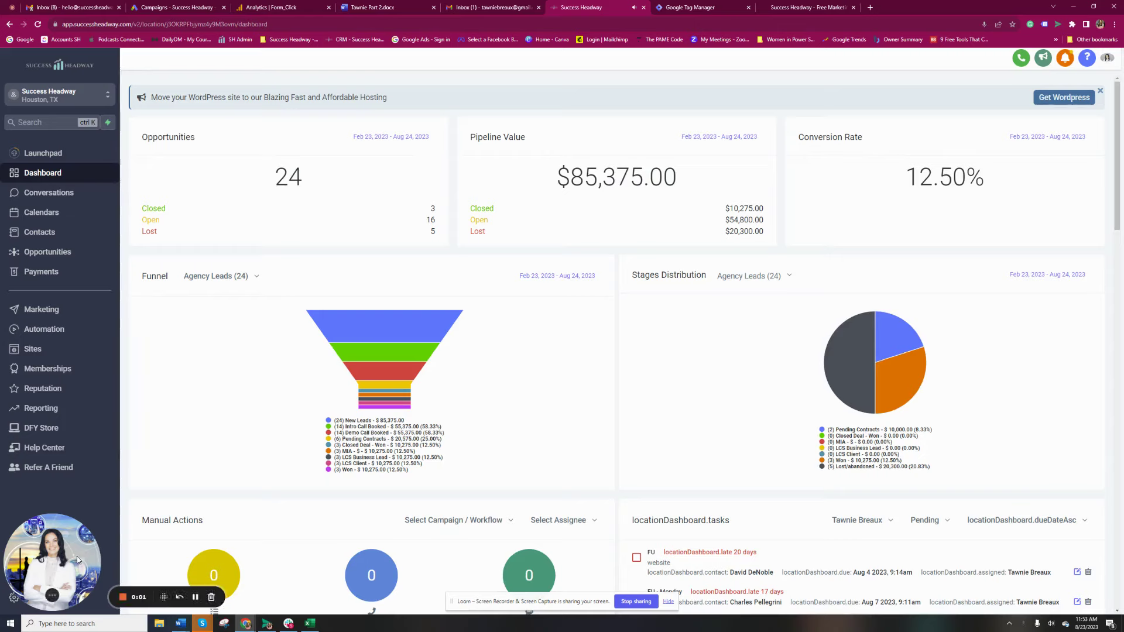
Step: Open Calendars to show the Aug 20–26 week of scheduled appointments
drag(76, 556, 981, 108)
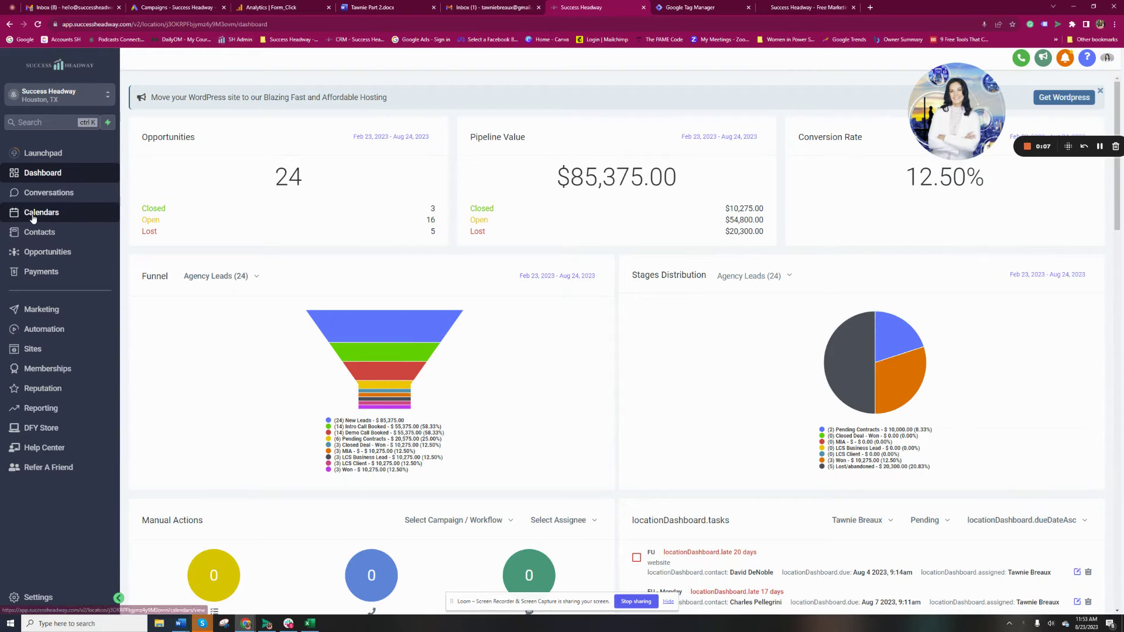
click(36, 214)
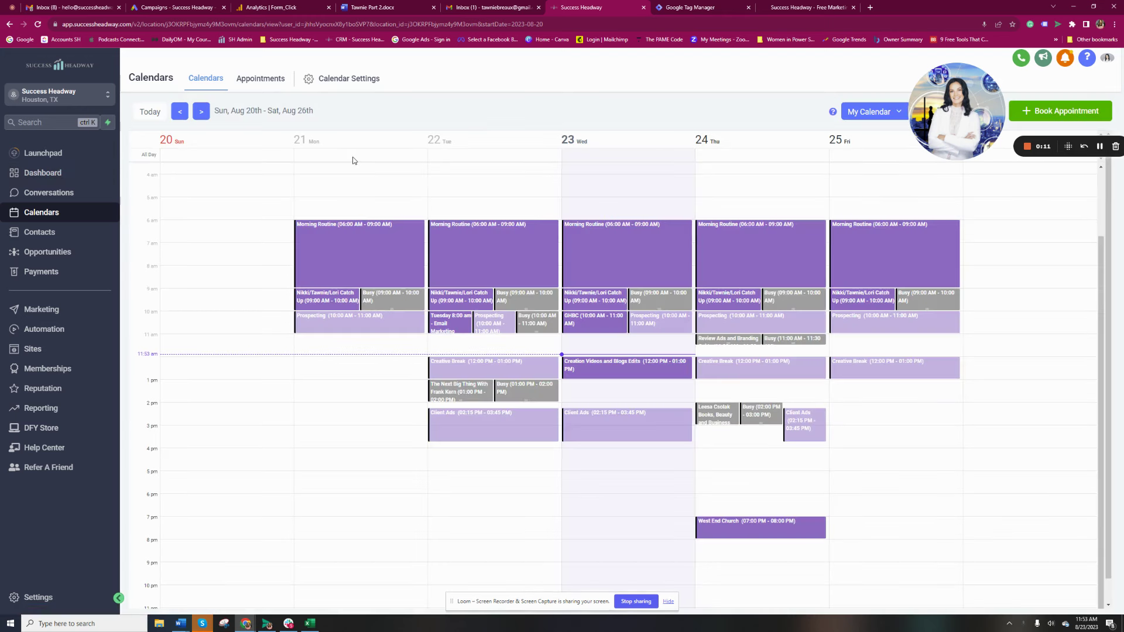
Step: Open the Automation section's workflow list
click(34, 332)
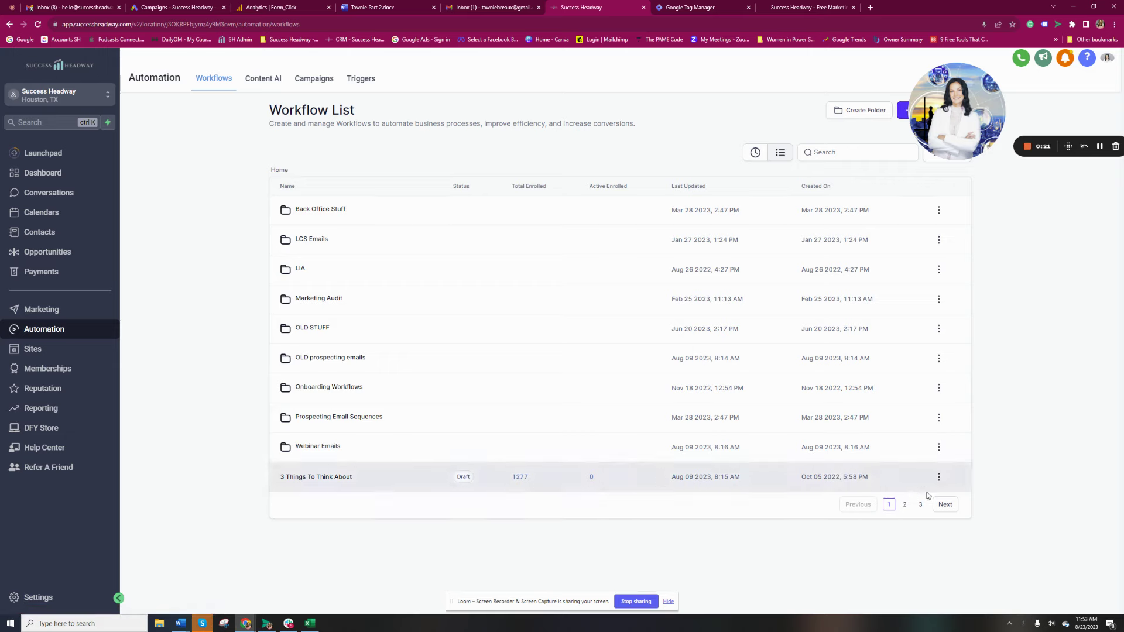
Step: Page through the workflow list, then open a workflow folder from the first page
click(945, 505)
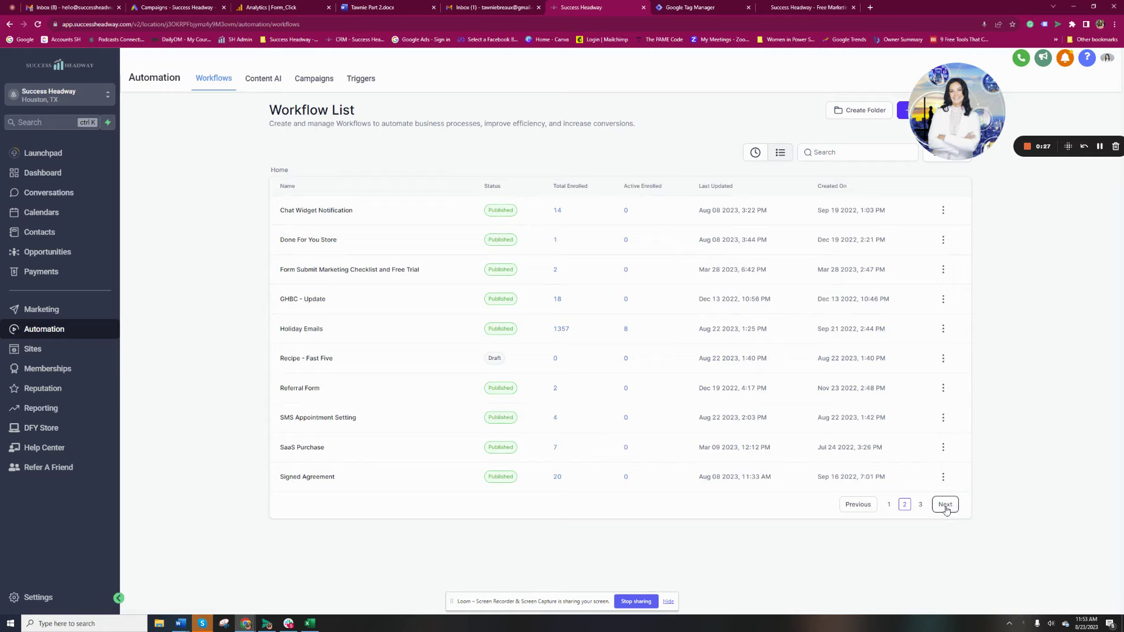
click(945, 505)
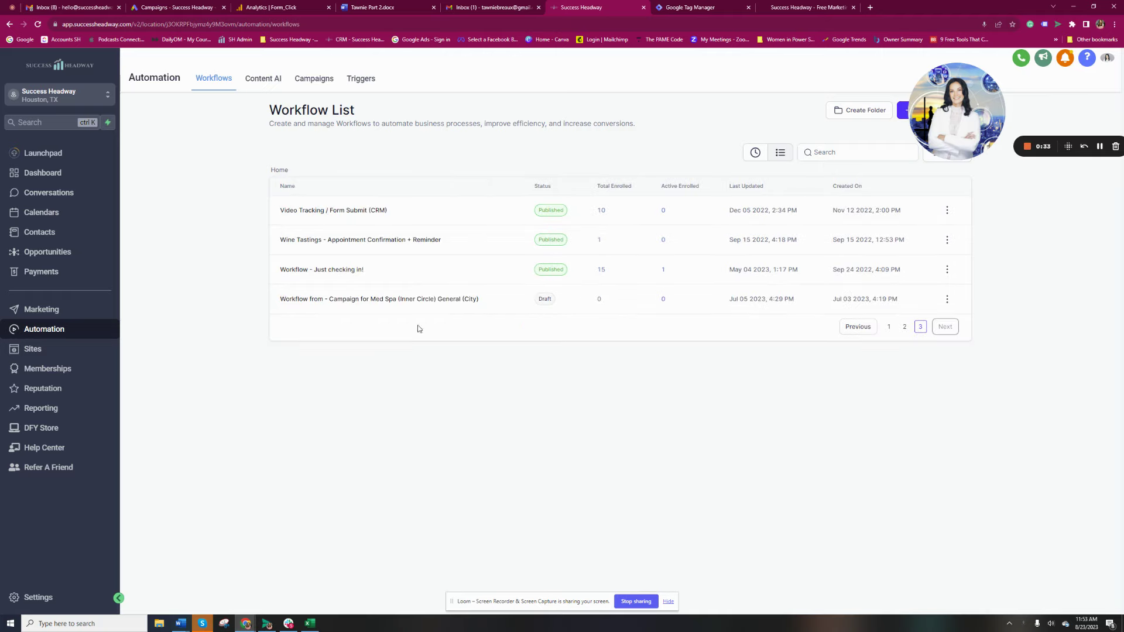
click(859, 326)
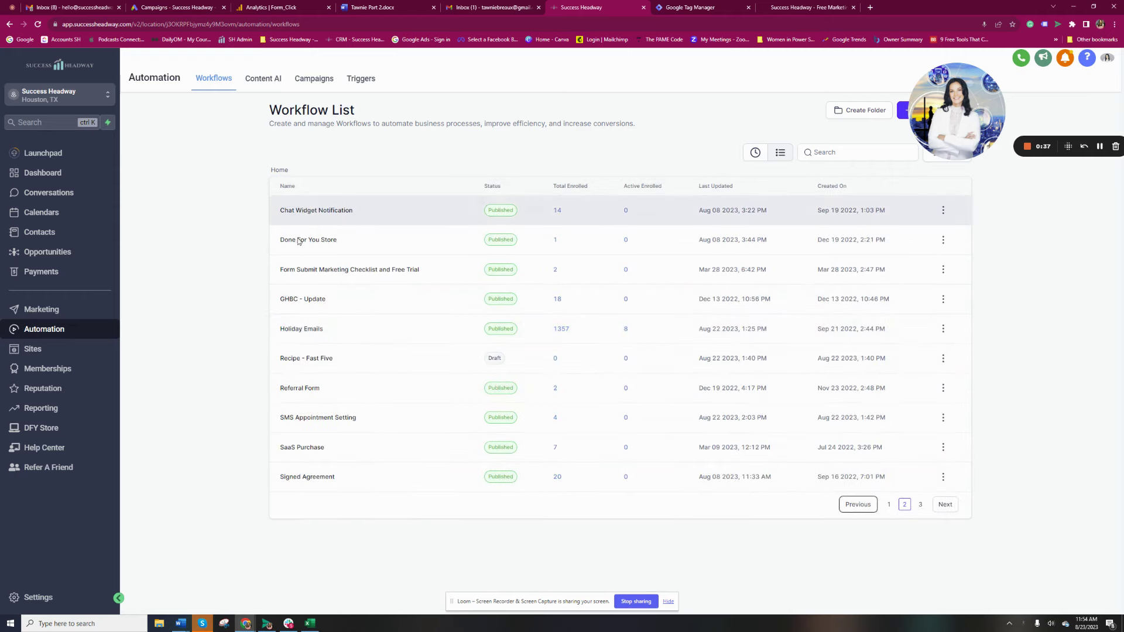
click(858, 504)
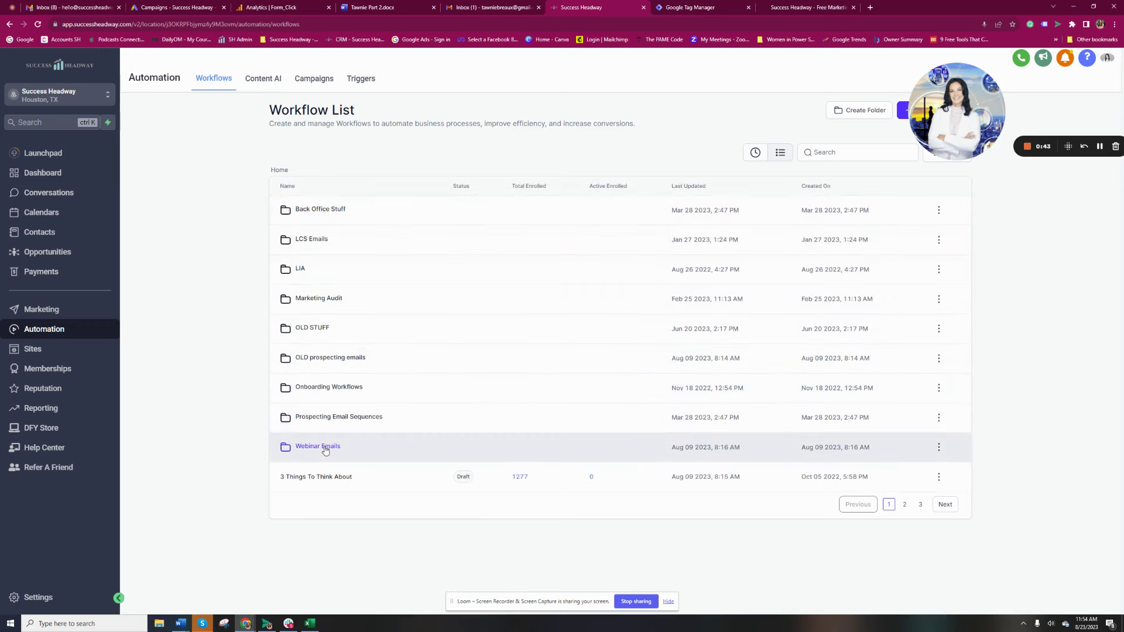
click(307, 209)
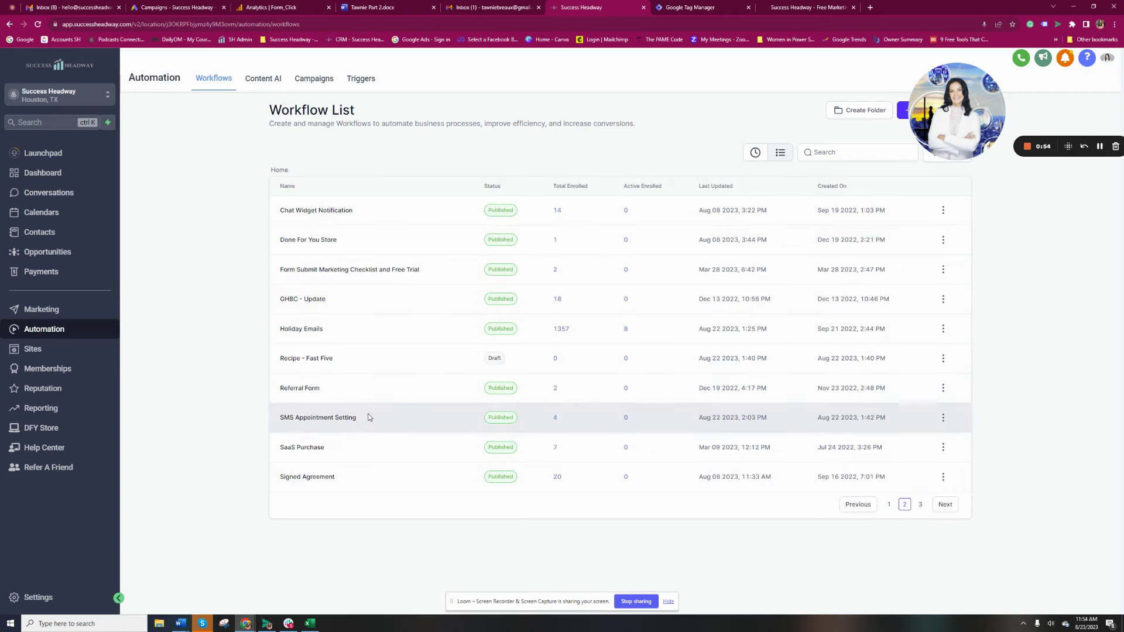
click(312, 420)
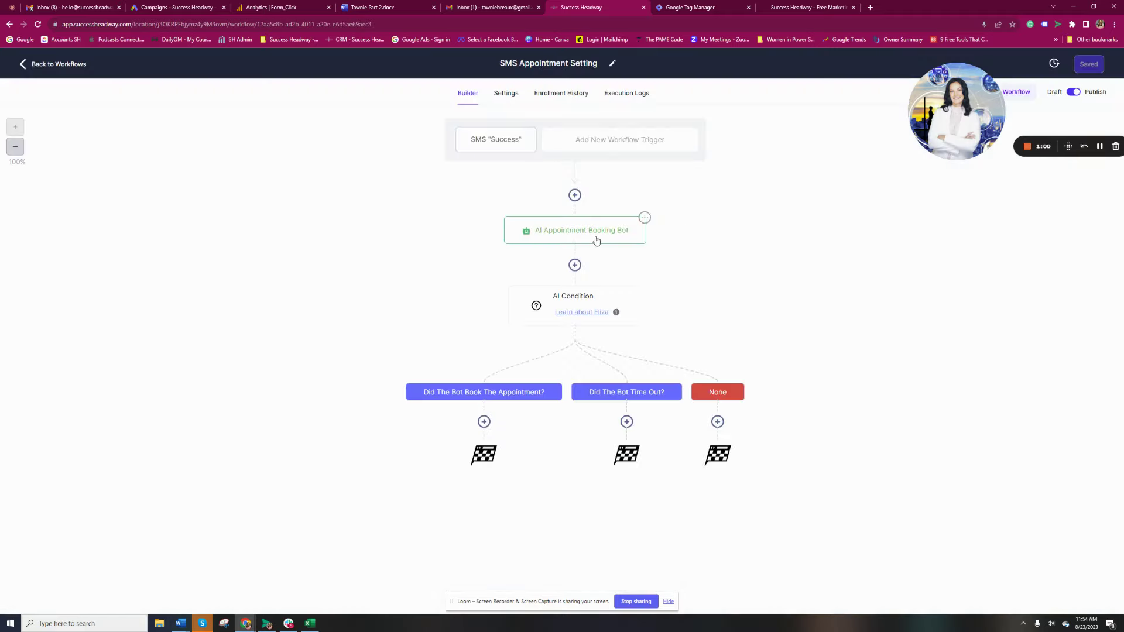
click(584, 236)
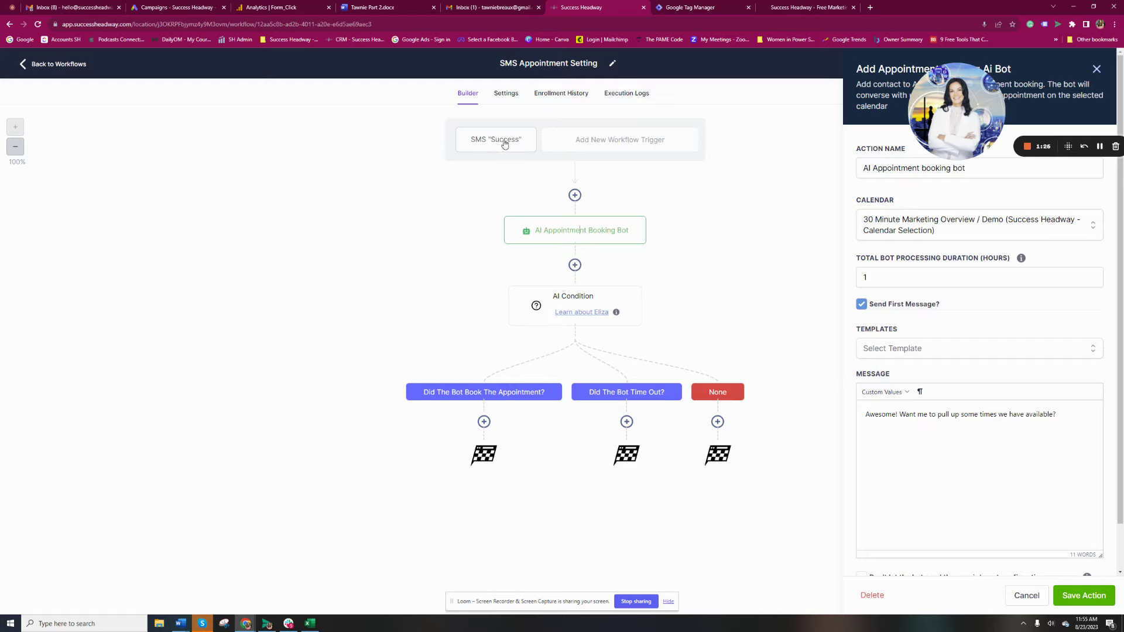
mouse_move(572, 231)
click(1023, 600)
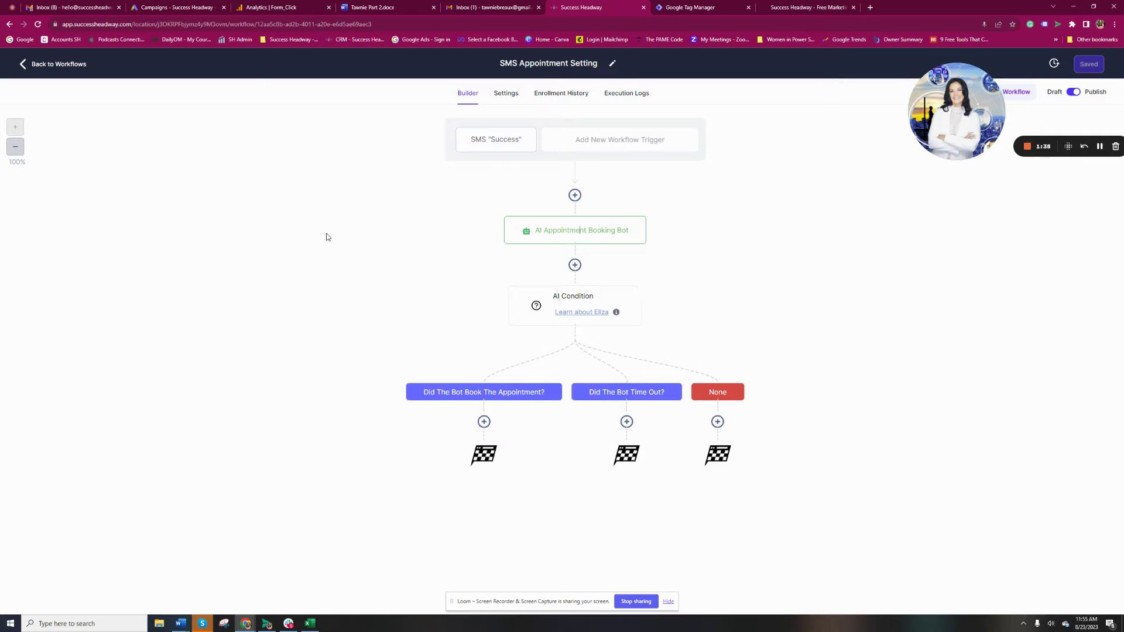
Step: Open the top Conversations thread where the bot offered Aug 28 slots after 'Success'
click(50, 66)
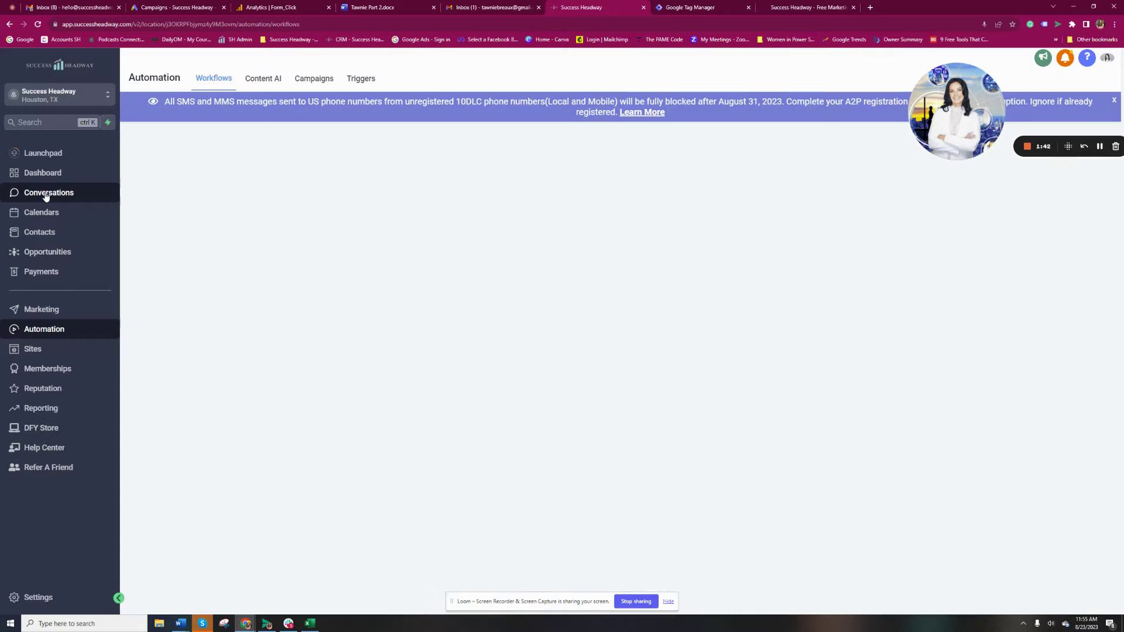
click(44, 193)
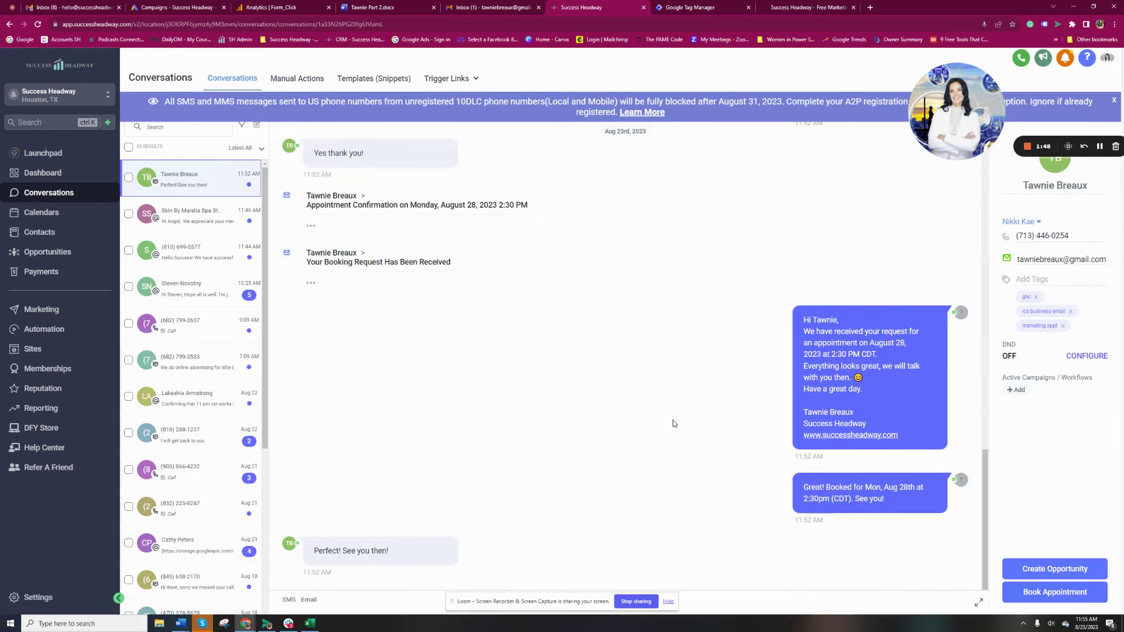
scroll(676, 423, up, 2)
scroll(676, 422, up, 10)
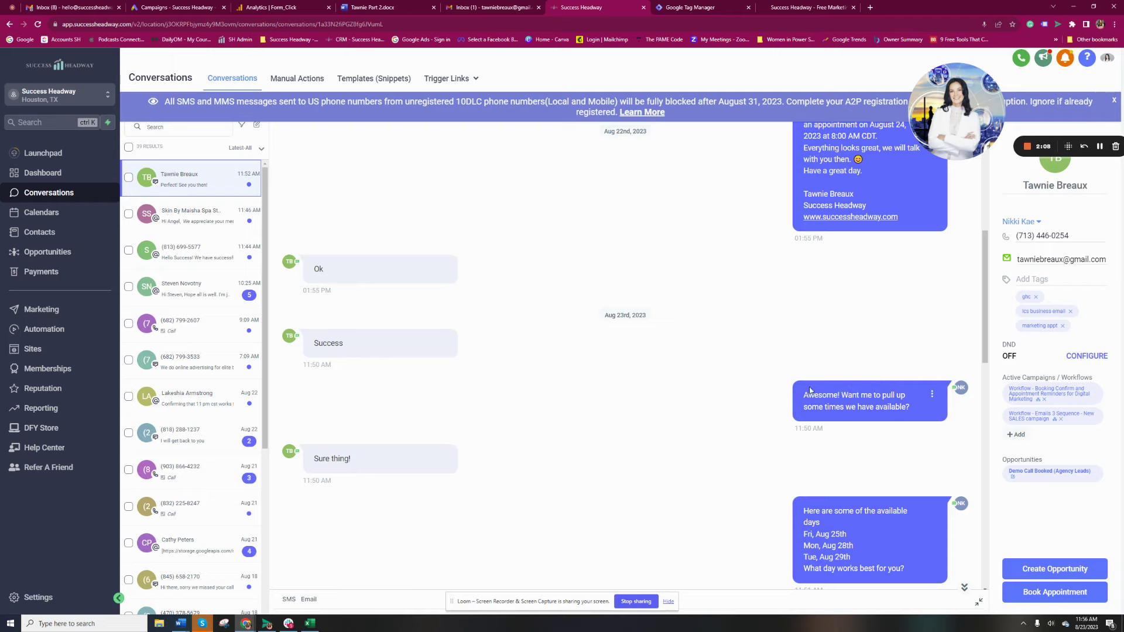
scroll(925, 414, down, 3)
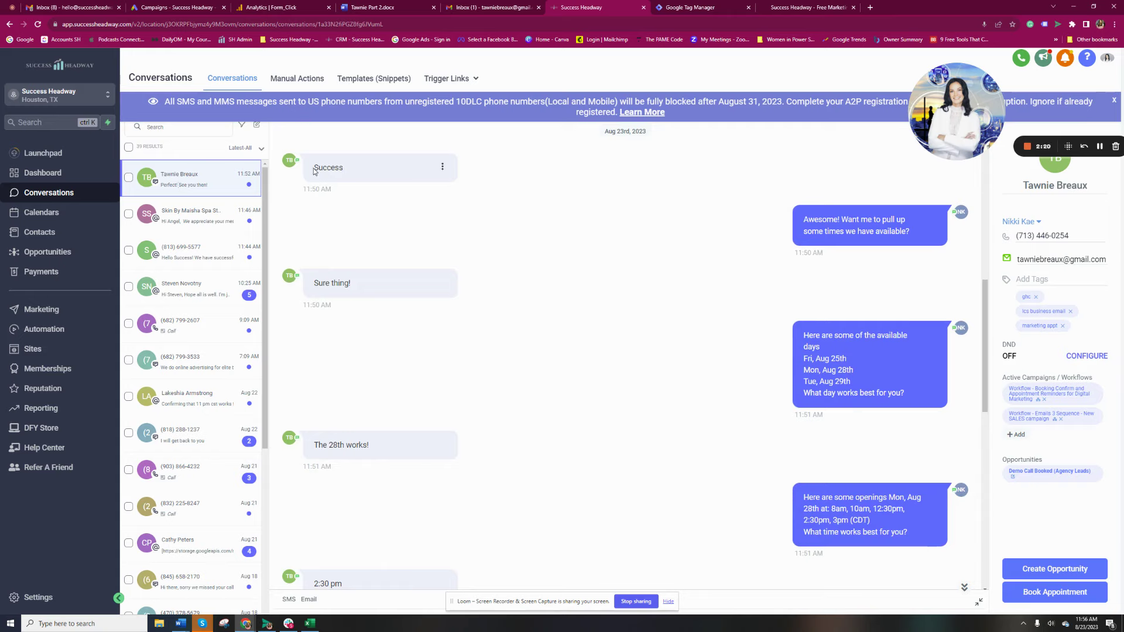
Step: Highlight the 'Success', pull-up-times and 'Sure thing!' messages in the thread
drag(314, 169, 348, 170)
drag(912, 234, 843, 222)
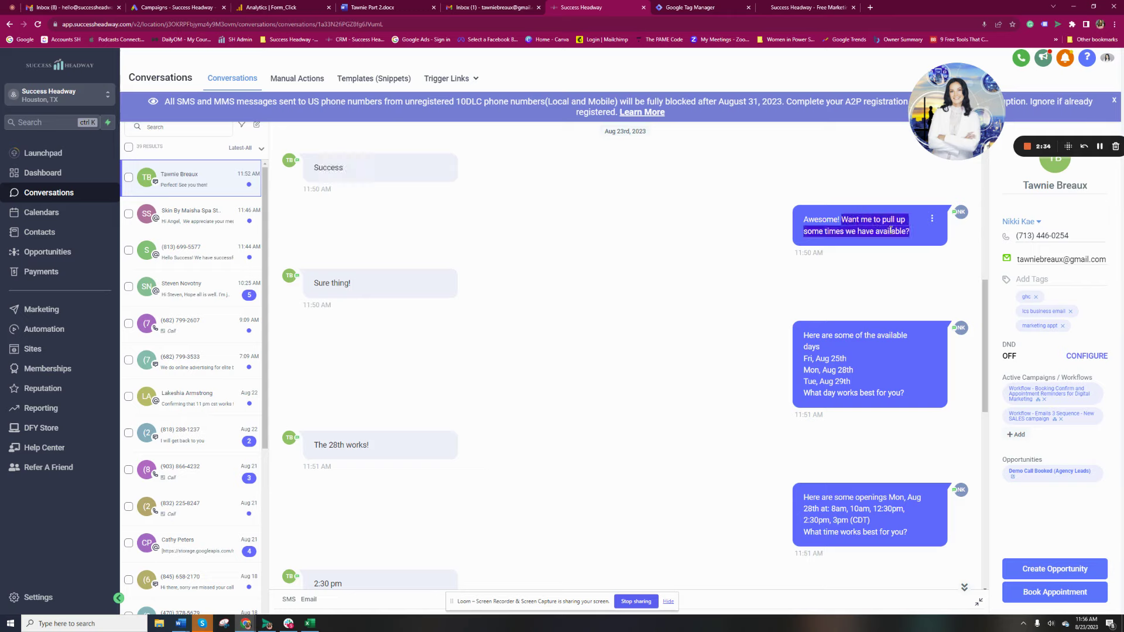
drag(358, 289, 297, 291)
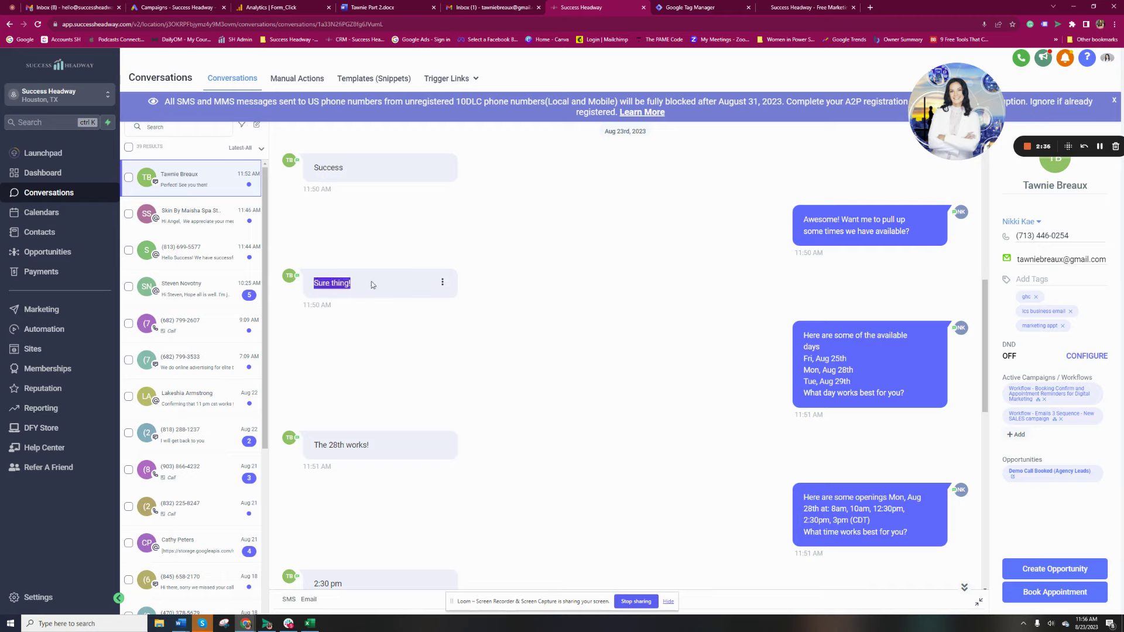
click(364, 320)
Step: Scroll down to the Monday, August 28, 2023 2:30 PM booking and confirmation emails
scroll(841, 339, down, 2)
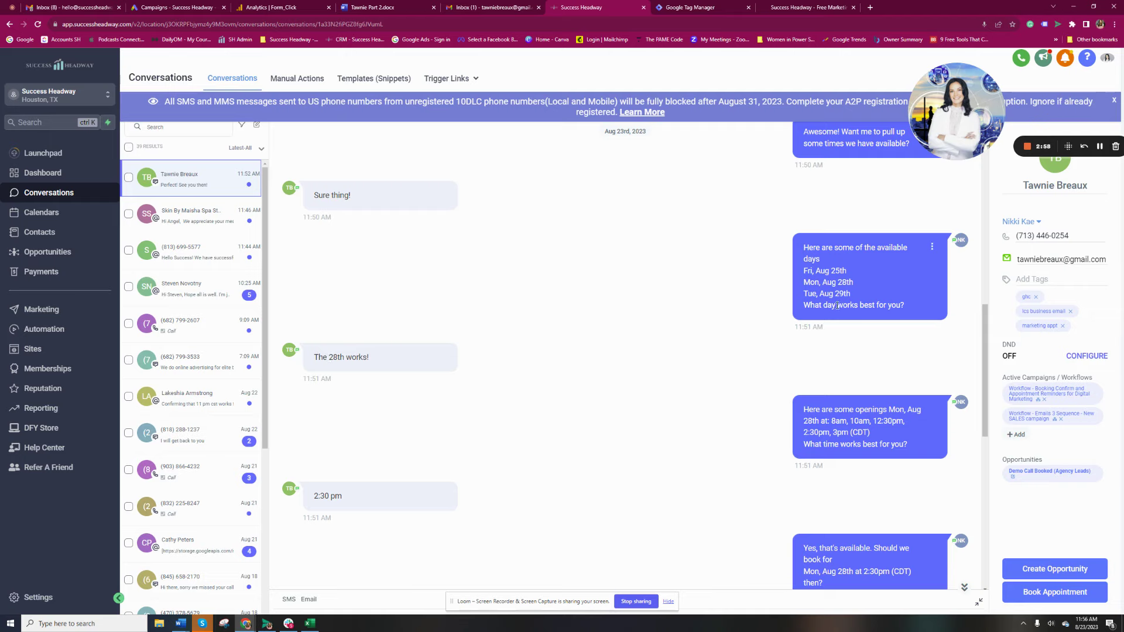
scroll(609, 379, down, 3)
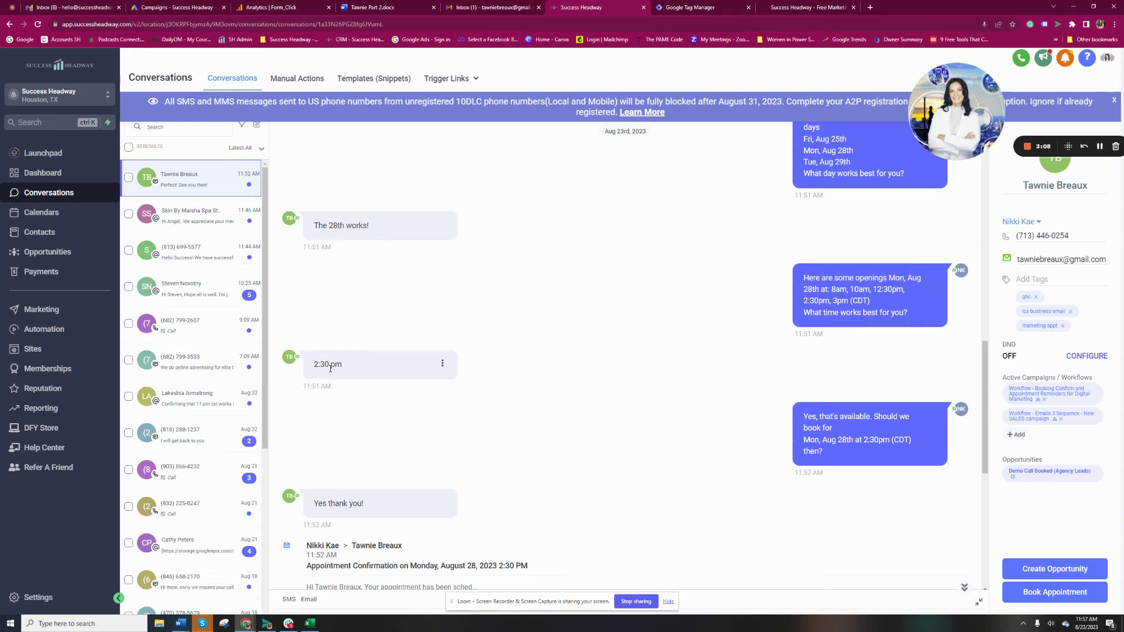
scroll(714, 394, down, 3)
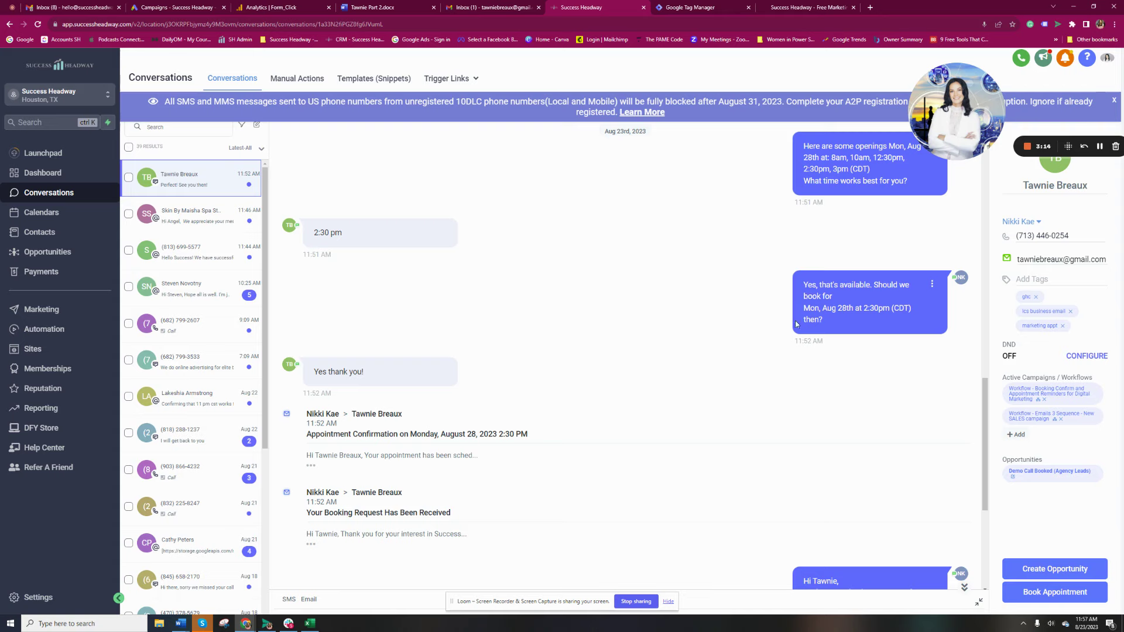
scroll(635, 383, down, 1)
scroll(484, 243, down, 2)
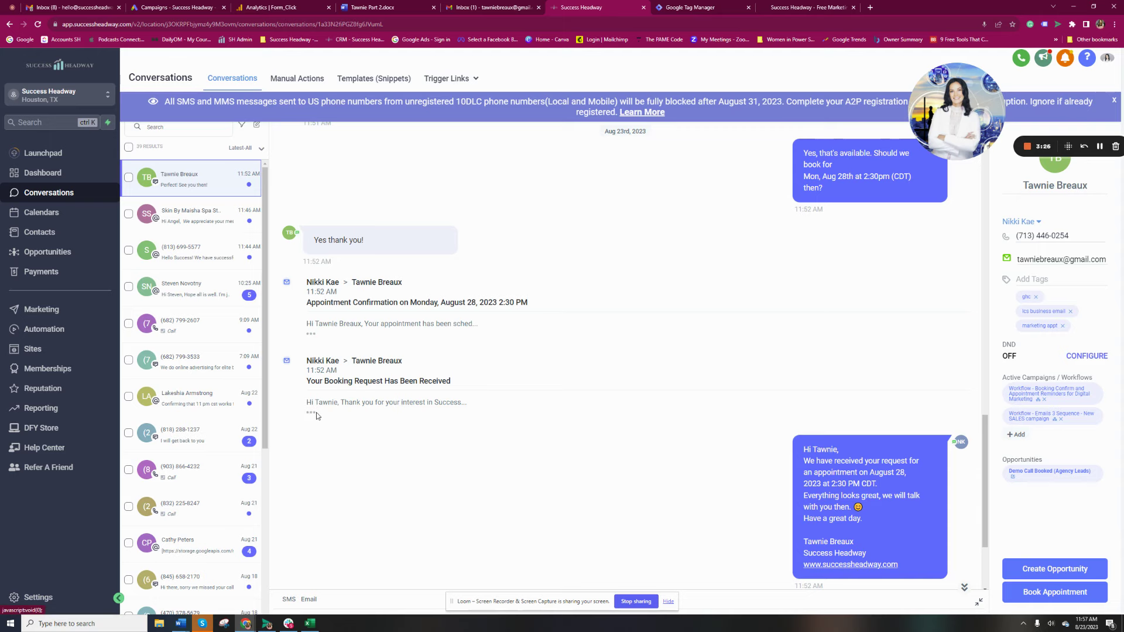
scroll(492, 409, down, 1)
scroll(492, 409, down, 3)
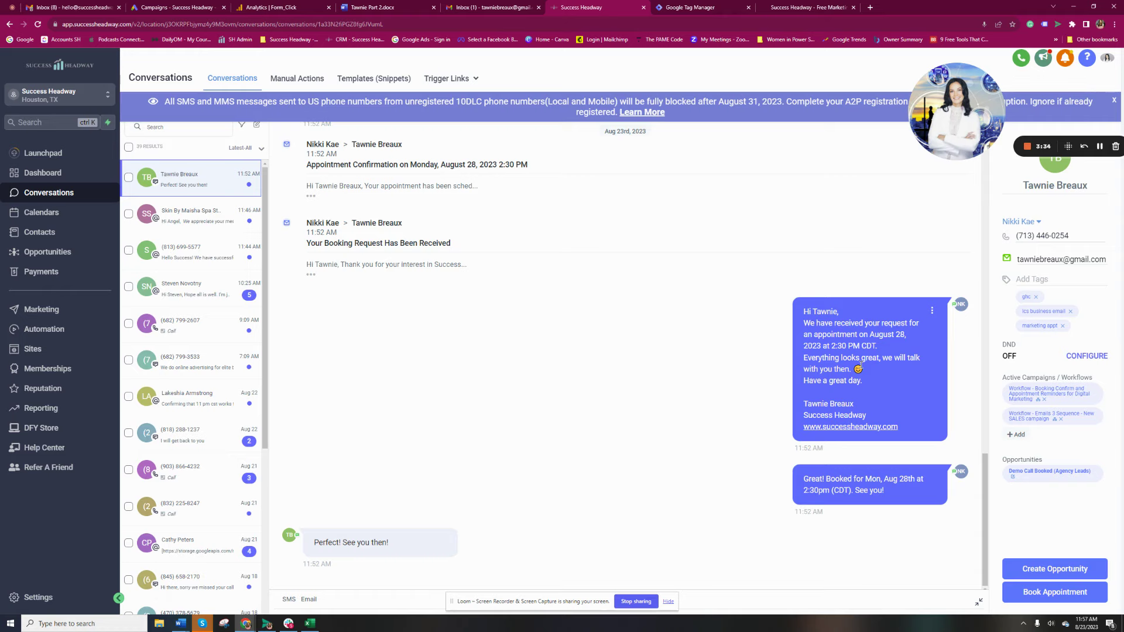
scroll(614, 385, up, 1)
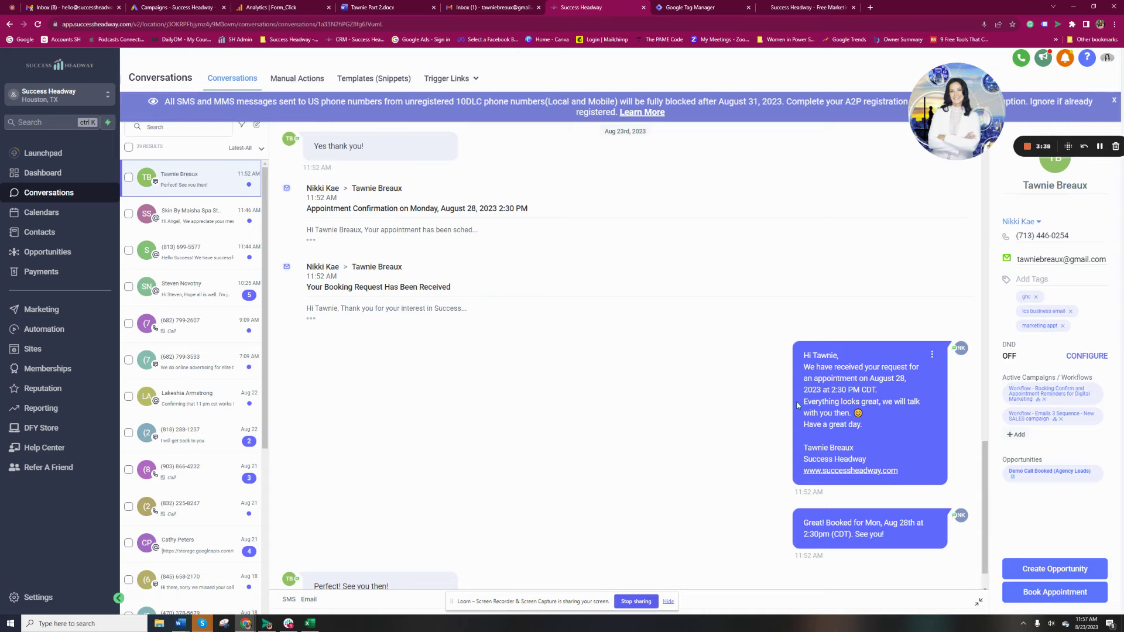
scroll(884, 421, down, 1)
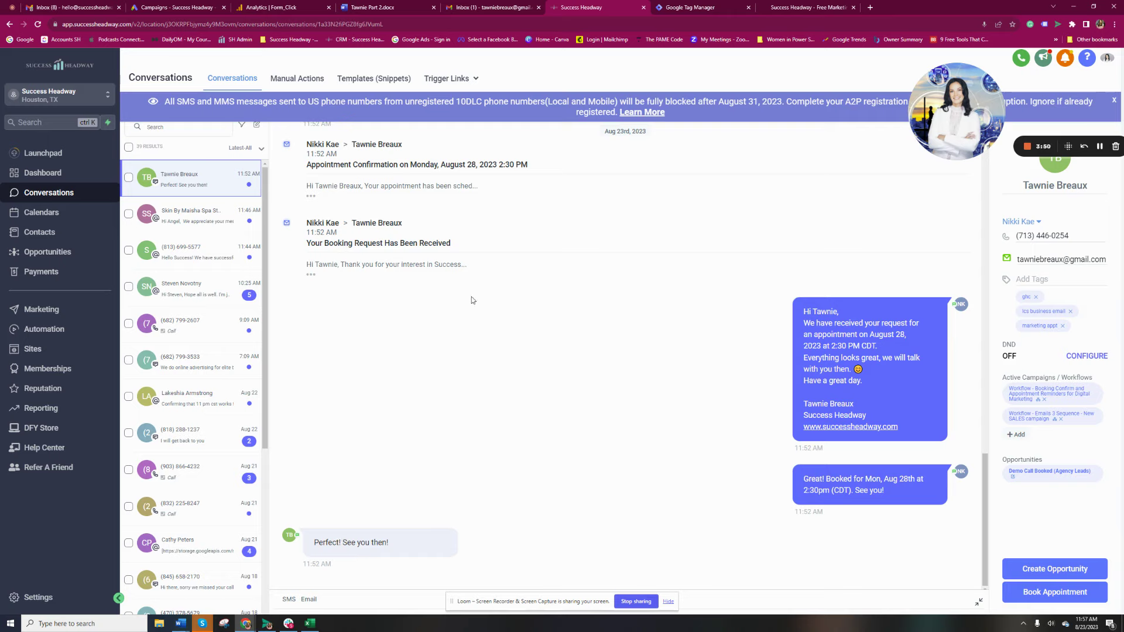
scroll(565, 351, up, 3)
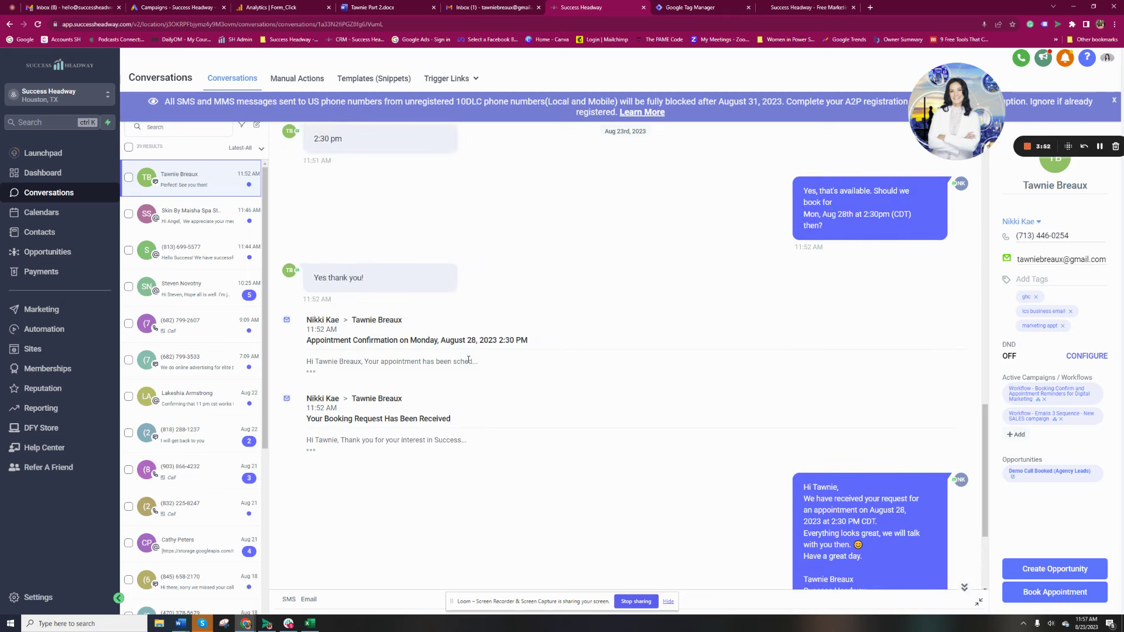
scroll(921, 567, down, 2)
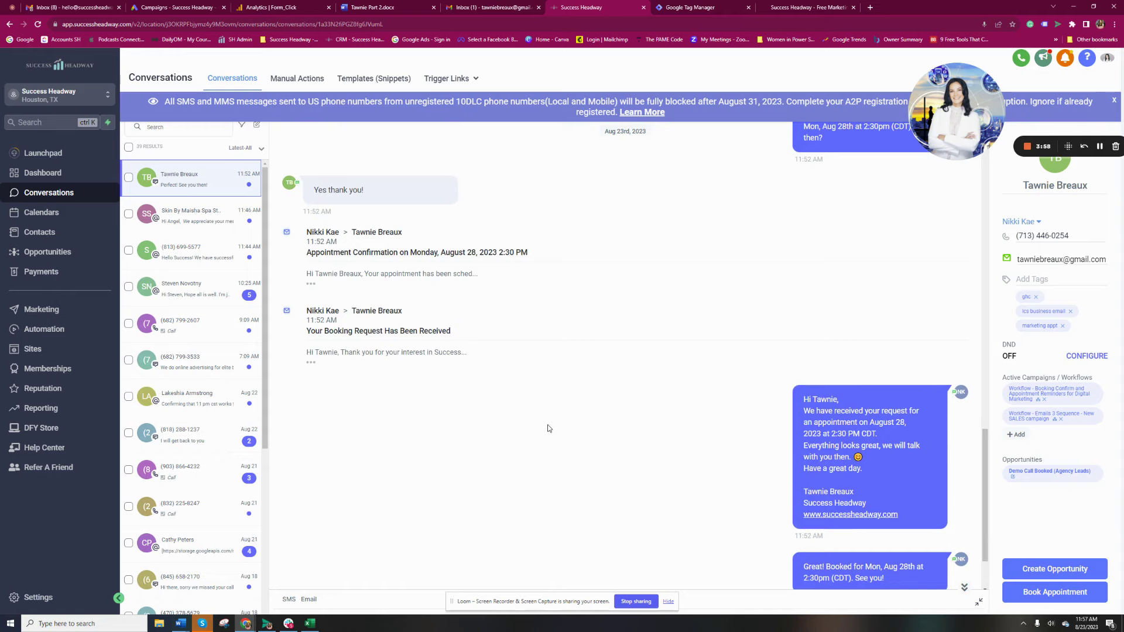
scroll(552, 433, up, 4)
scroll(552, 434, up, 8)
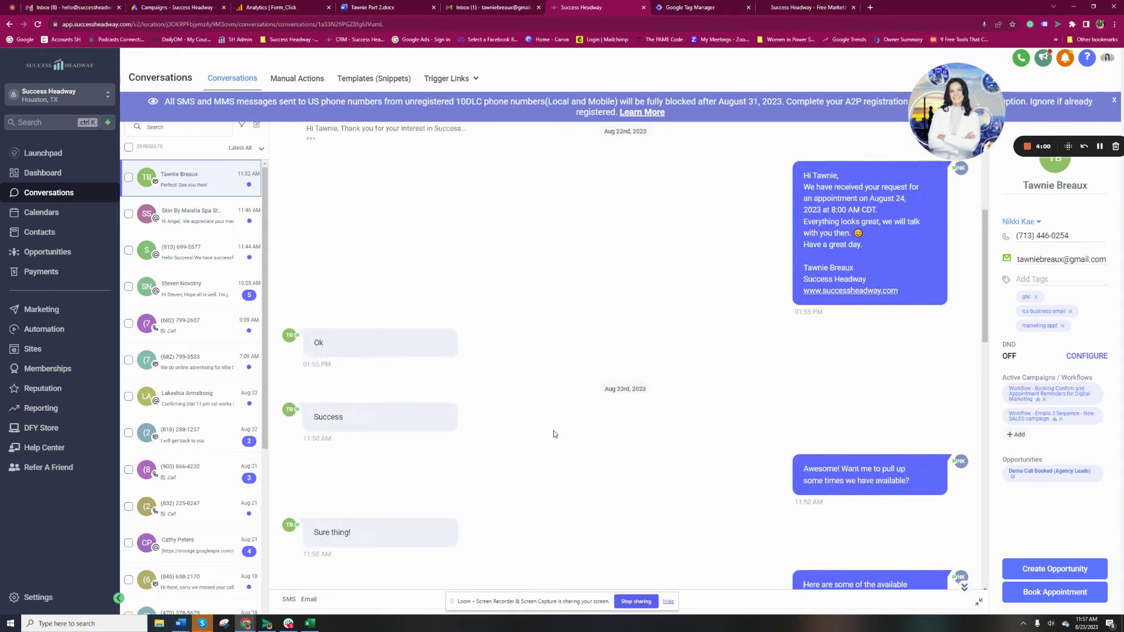
scroll(555, 434, down, 4)
scroll(554, 434, up, 1)
scroll(555, 434, down, 1)
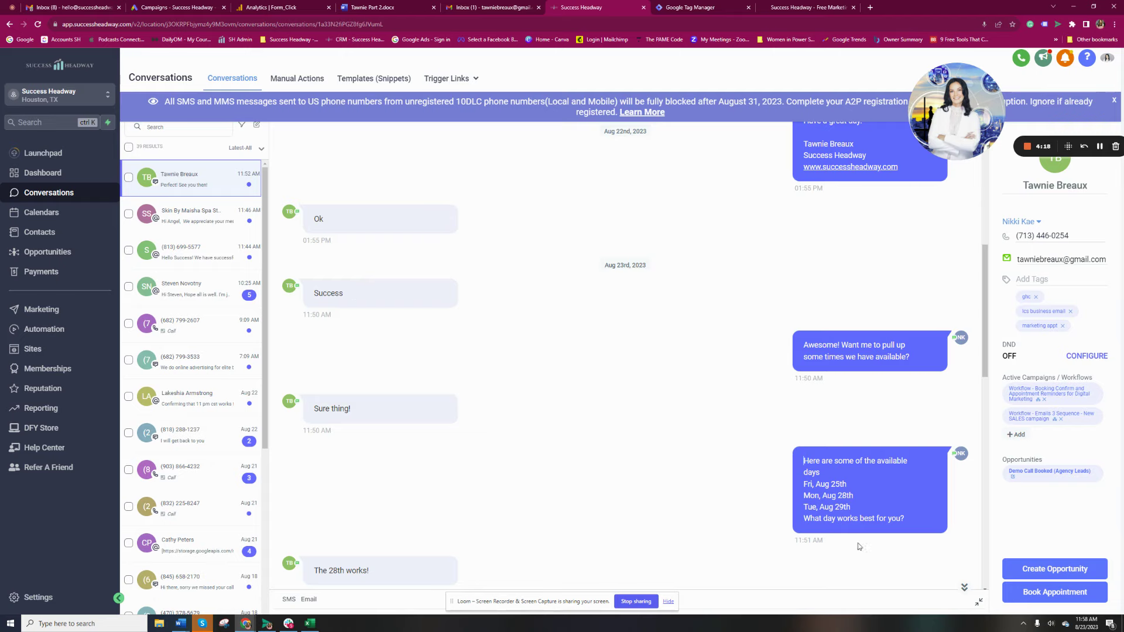
scroll(866, 509, down, 9)
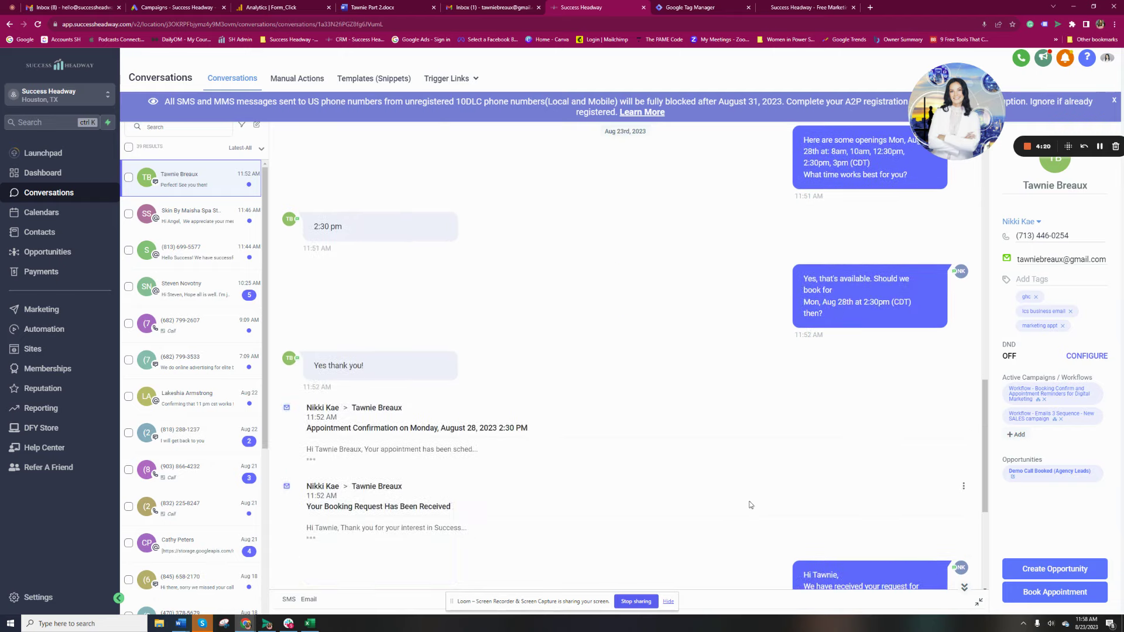
scroll(728, 513, down, 4)
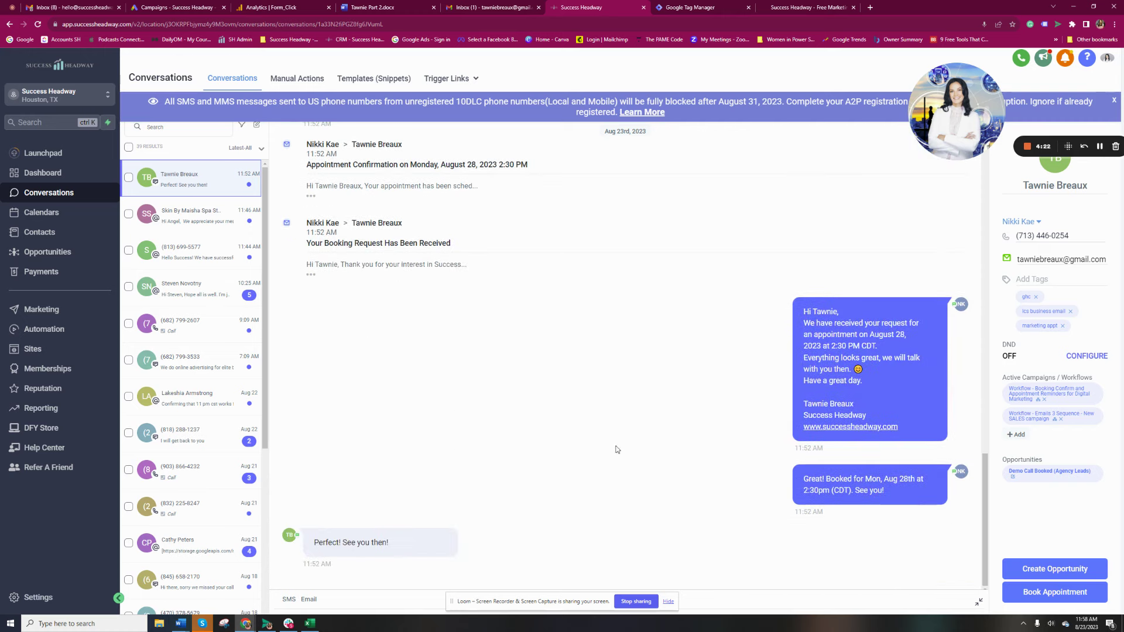
drag(937, 117, 348, 411)
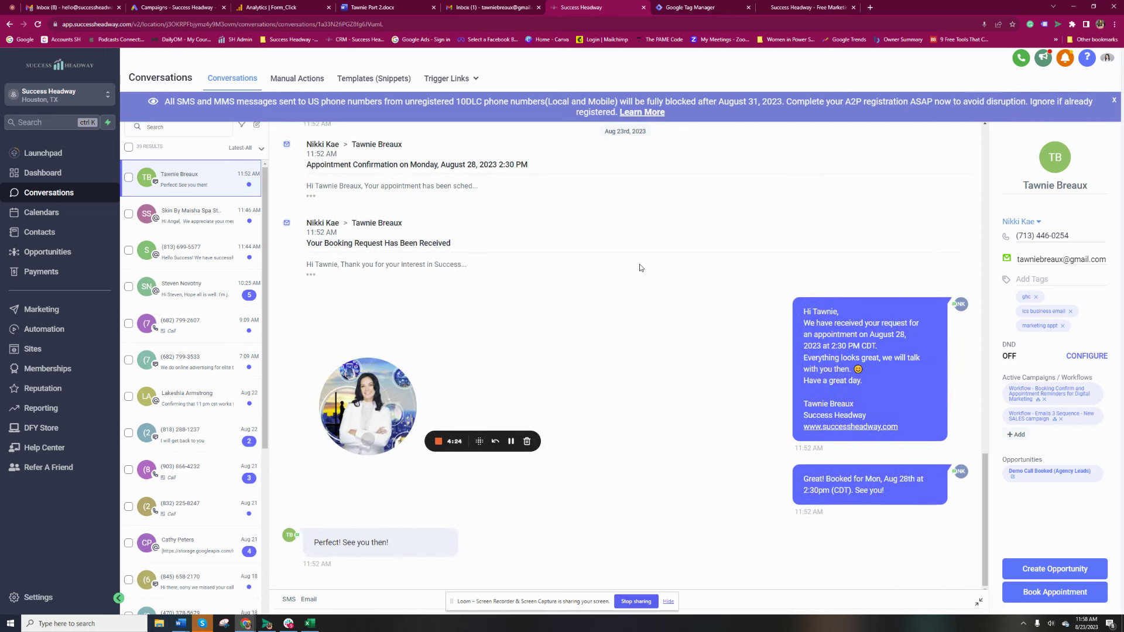